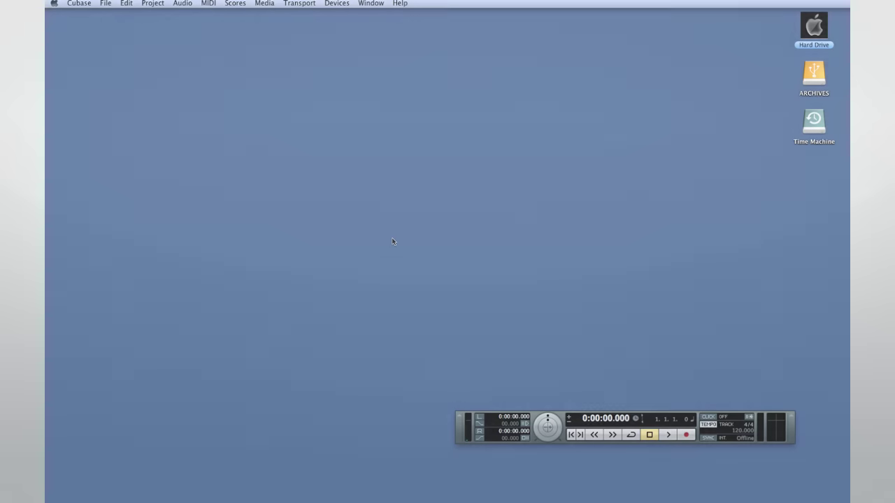
Open Device Setup from the Devices menu, browse the Transport and Video entries, and show MIDI Port Setup
click(338, 4)
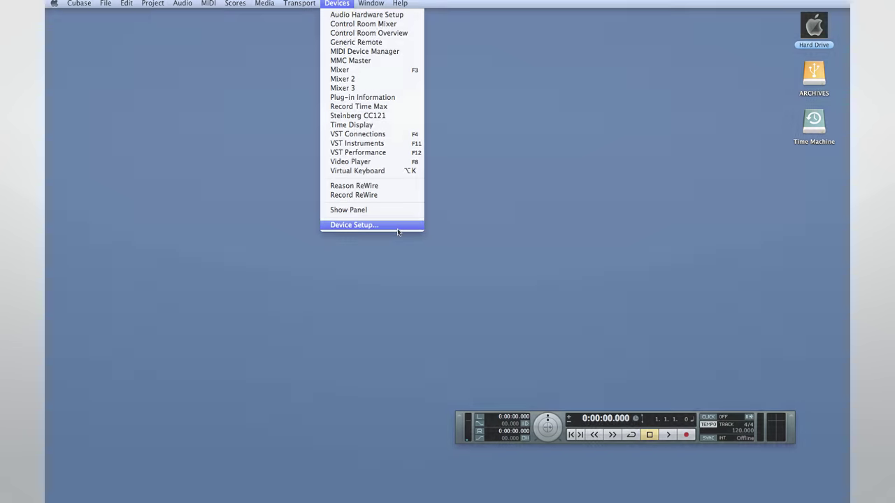
click(398, 228)
click(226, 142)
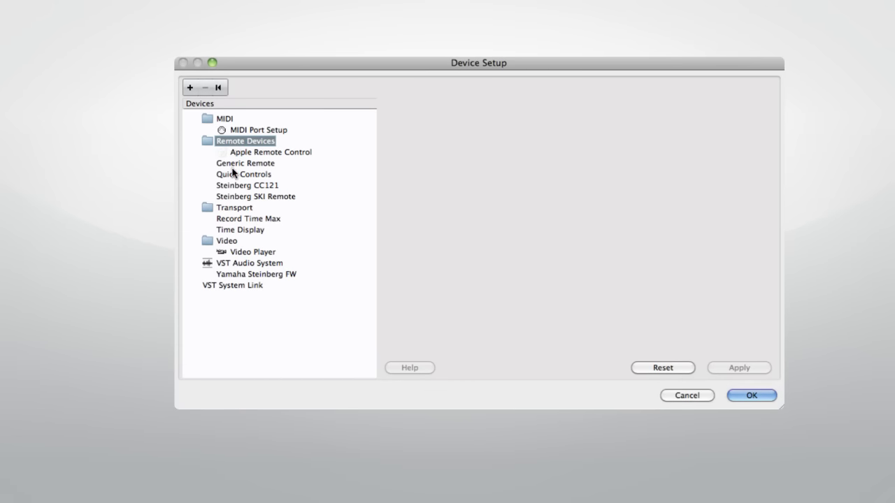
click(232, 210)
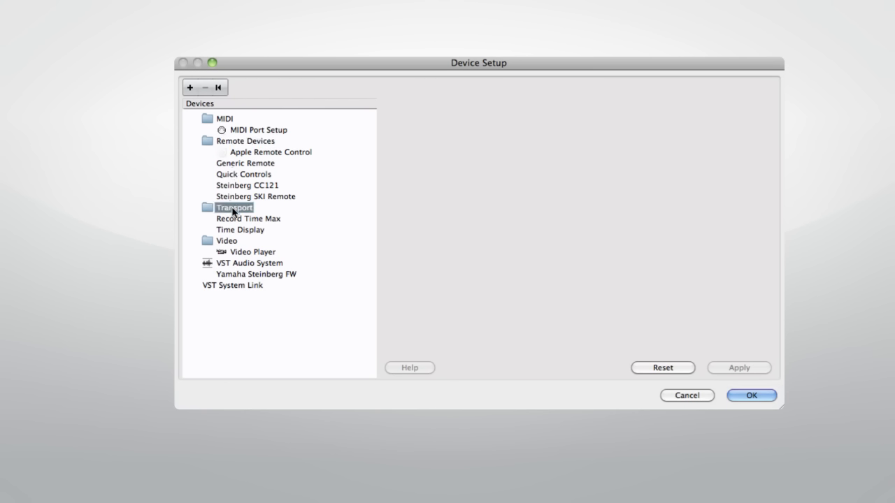
click(234, 244)
click(230, 120)
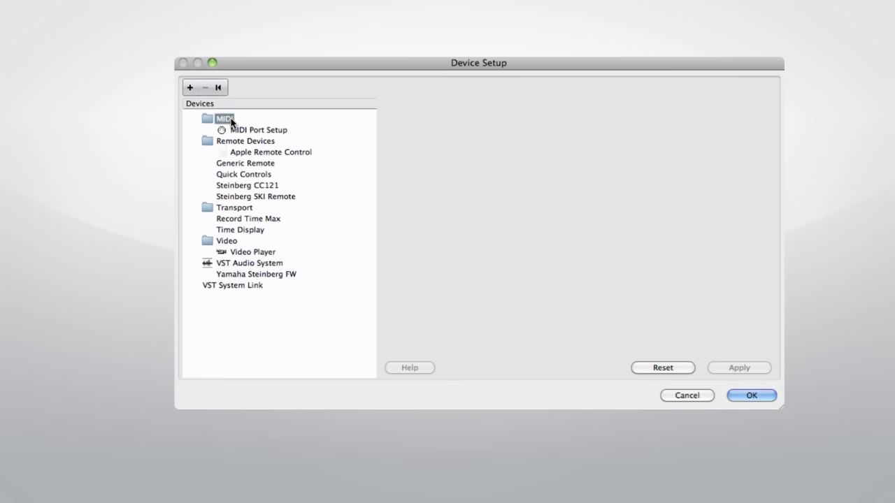
click(273, 133)
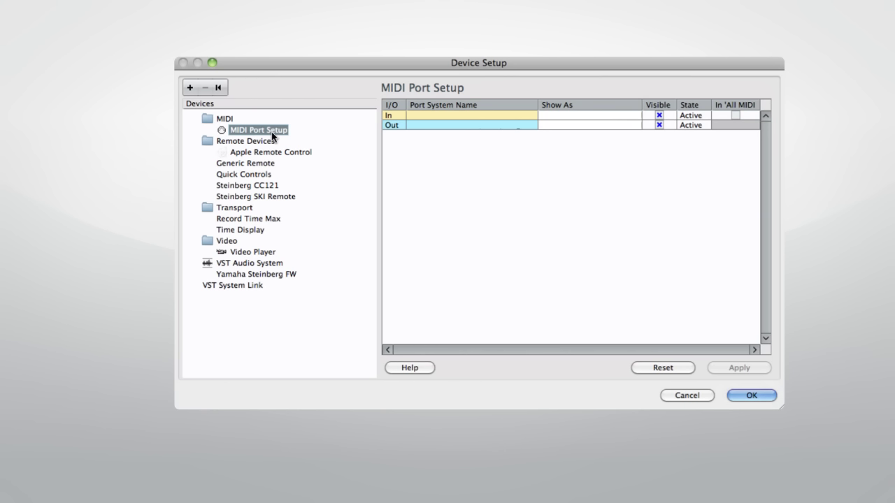
Tick 'In All MIDI Inputs' for the MIDI In port and make the Out port visible again
click(735, 115)
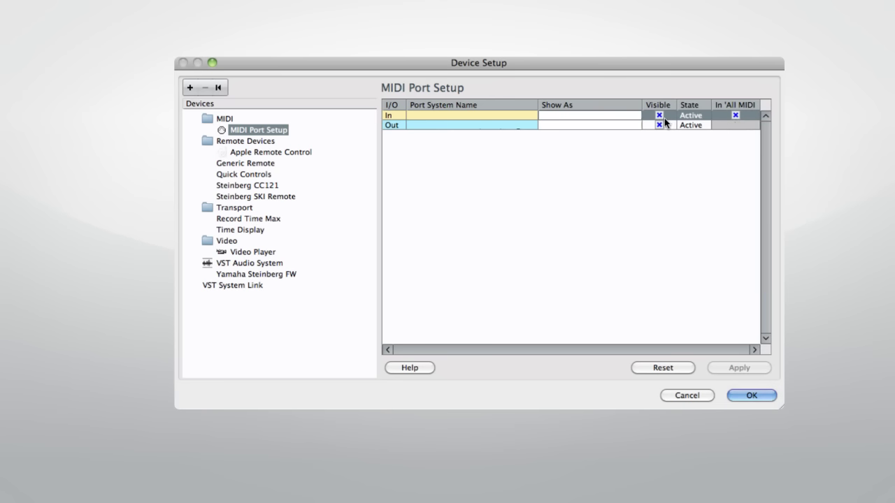
click(498, 127)
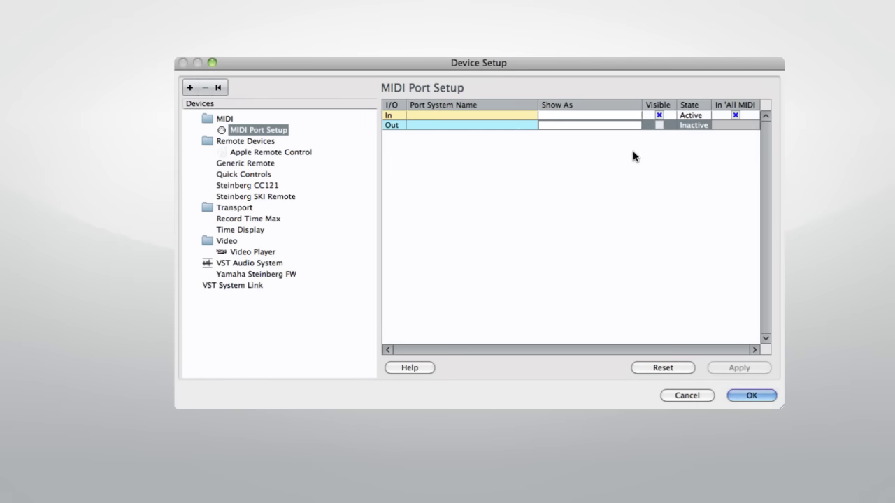
click(659, 125)
click(276, 262)
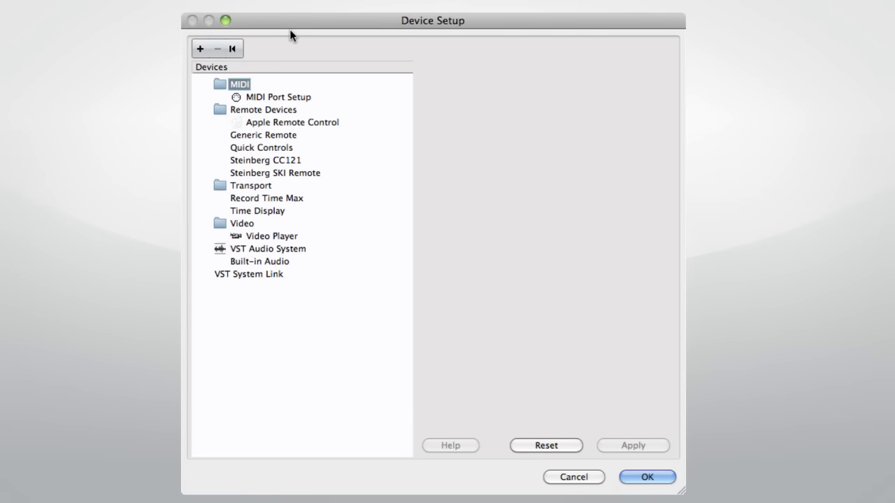
Show the VST Audio System page, currently using Built-in Audio as the ASIO driver
click(298, 251)
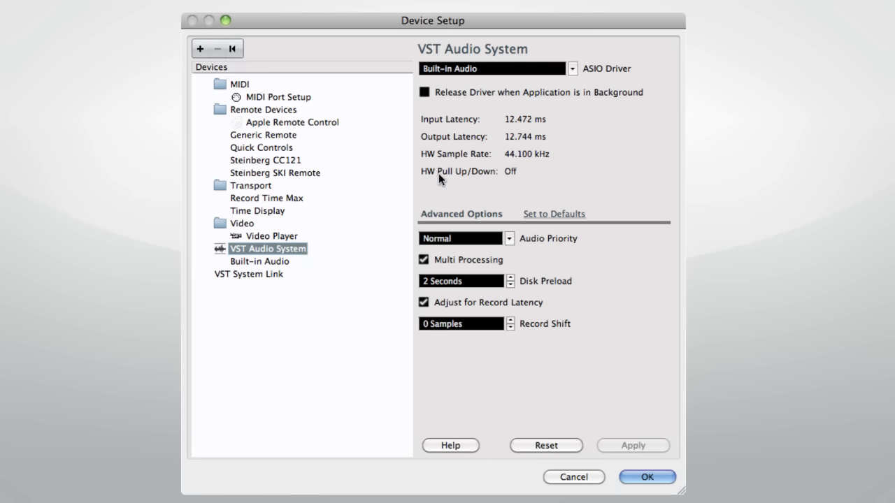
Switch the ASIO driver from Built-in Audio to Yamaha Steinberg FW and view its MR816X ports
click(573, 69)
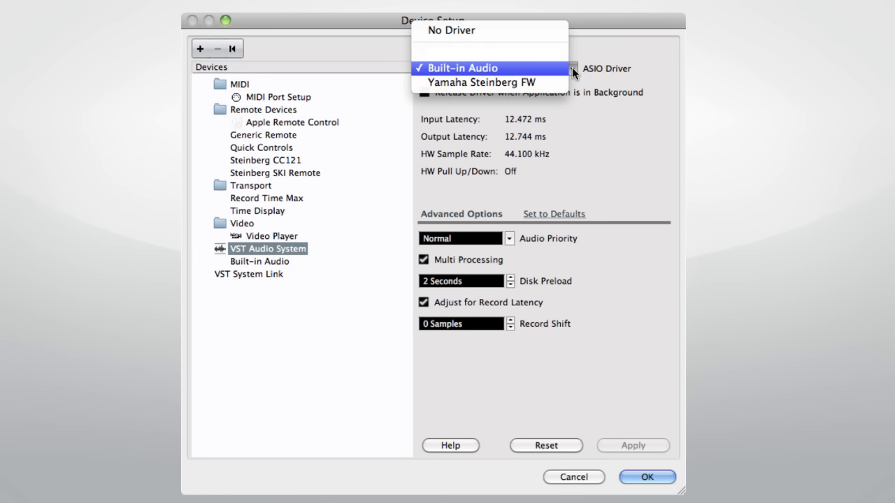
click(561, 81)
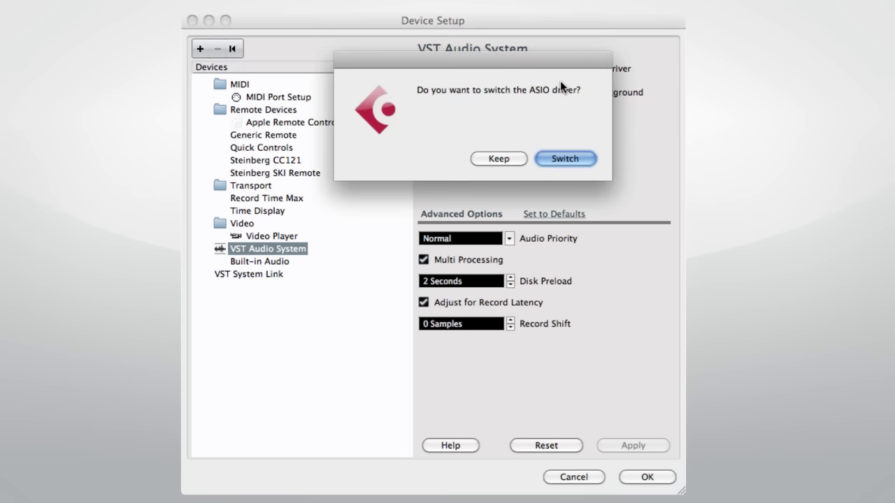
click(561, 156)
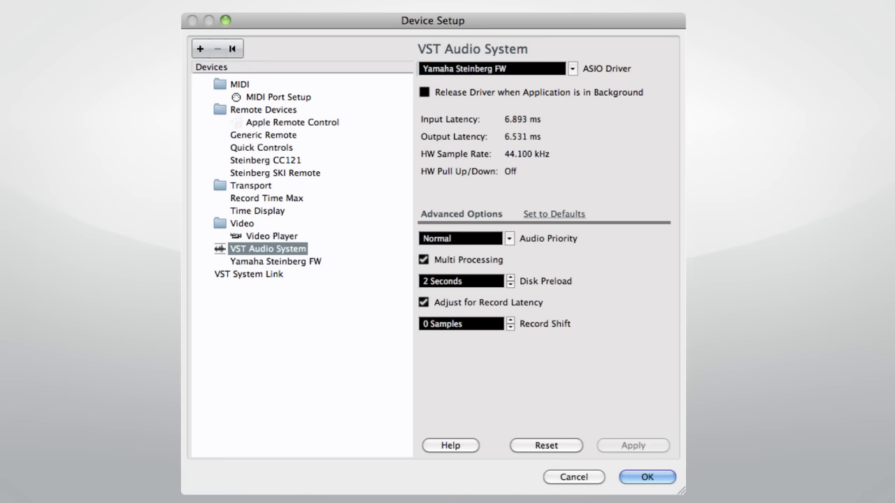
click(305, 260)
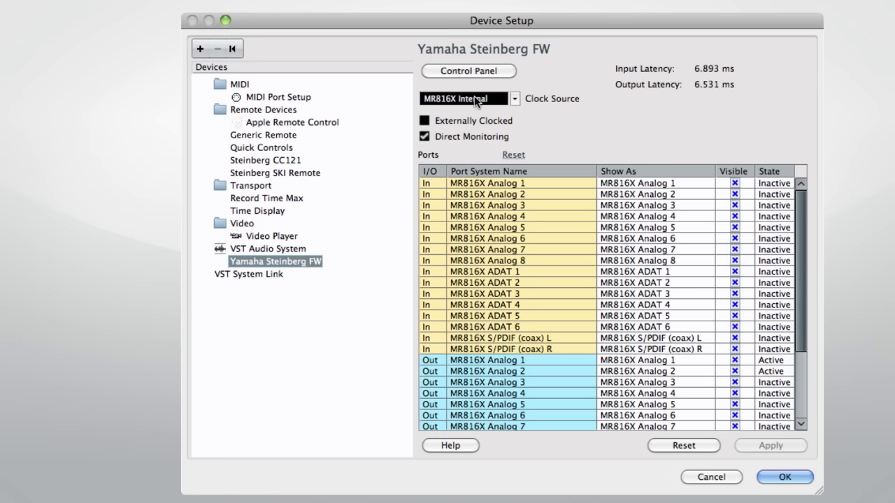
In the Yamaha Steinberg FW control panel, try 64 and 1024 samples, settling on a 384-sample buffer
click(482, 68)
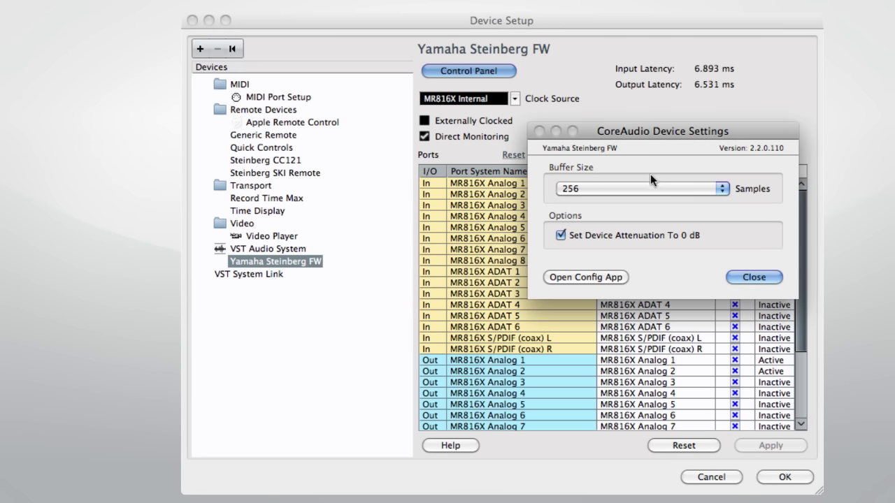
click(669, 187)
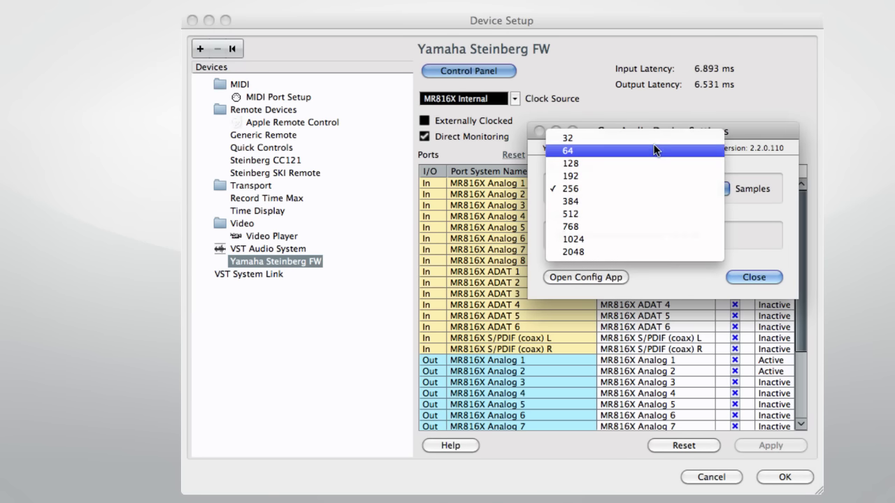
click(622, 151)
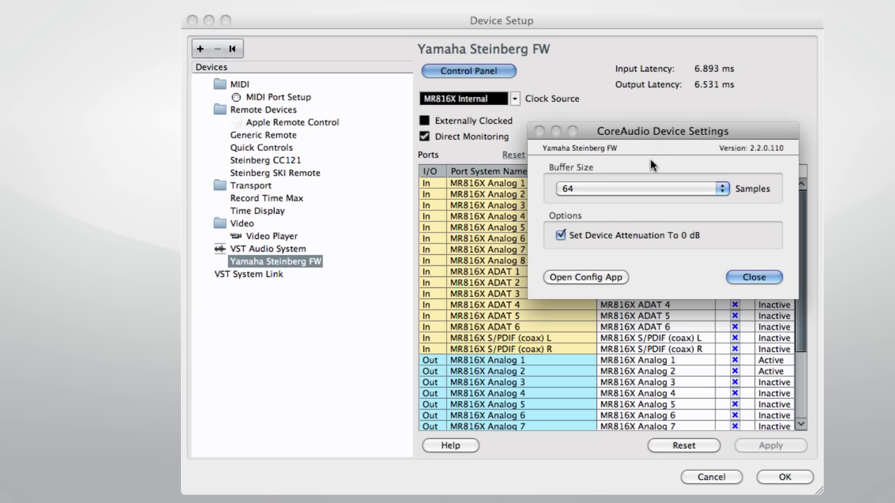
click(626, 194)
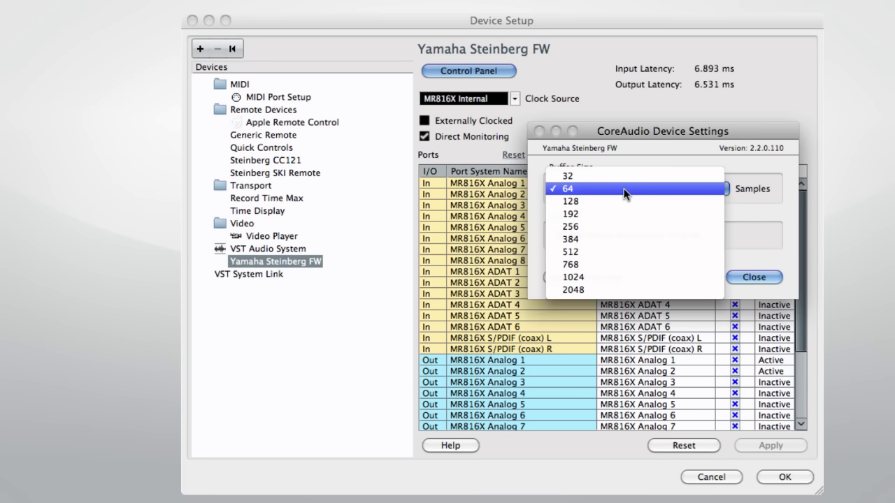
click(619, 239)
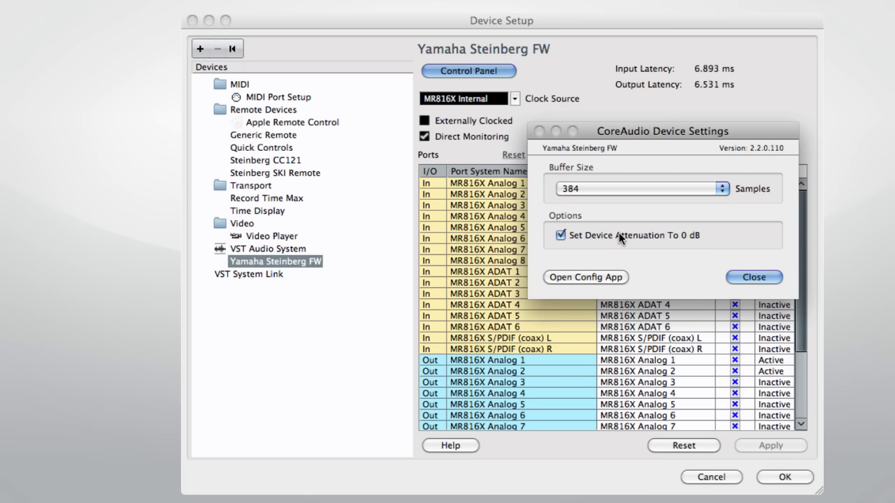
click(723, 188)
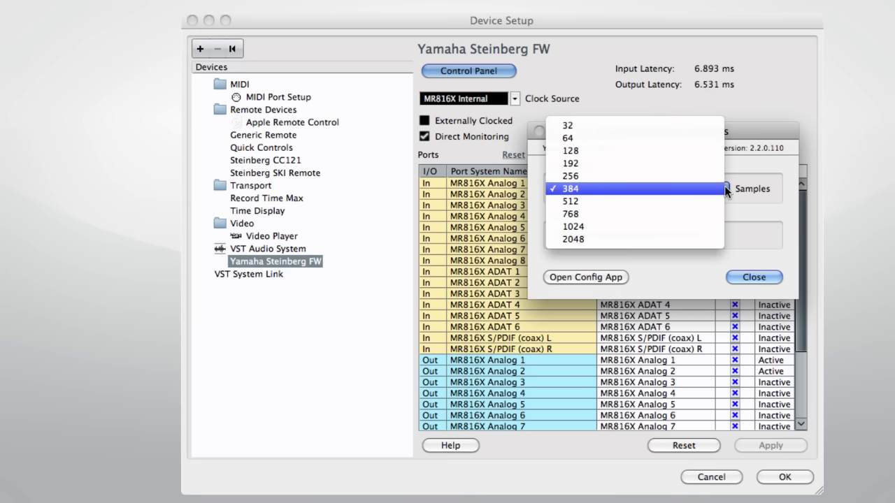
click(649, 225)
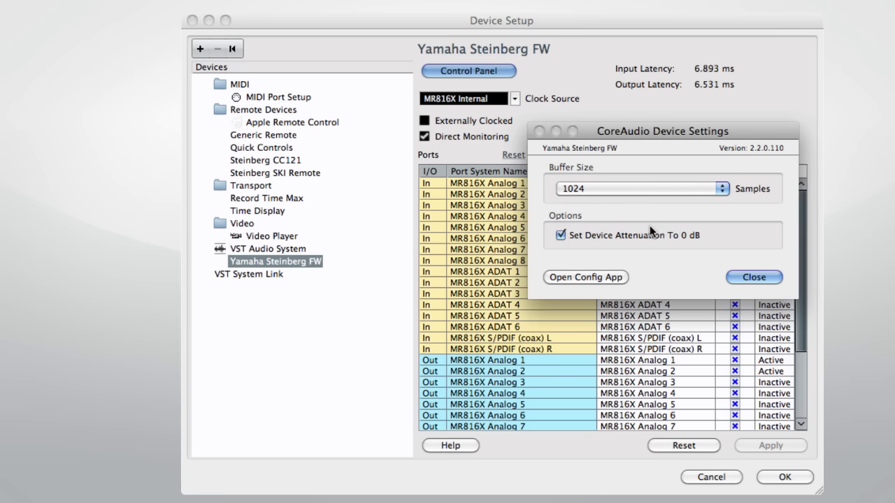
click(657, 191)
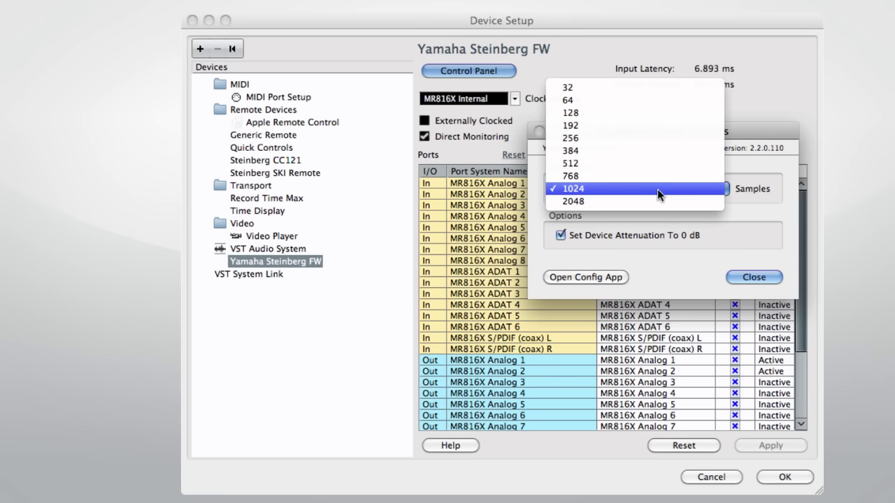
click(644, 150)
click(761, 278)
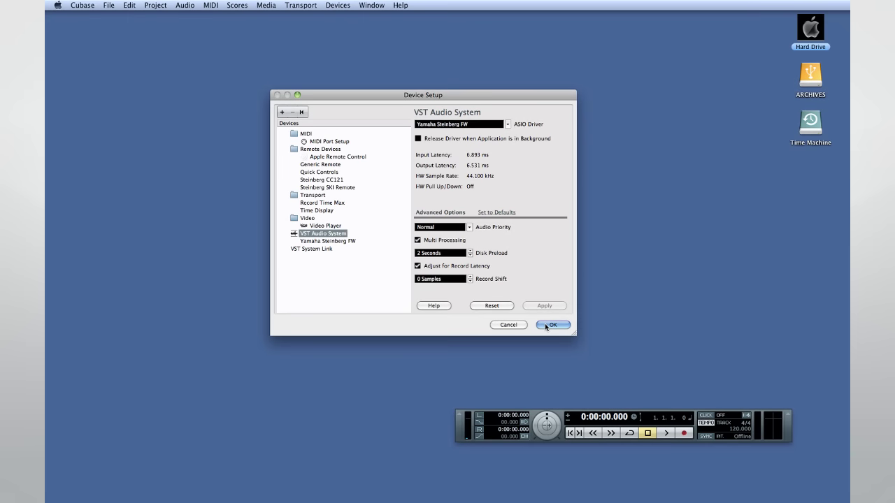
Confirm Device Setup with OK and open the VST Connections window
click(551, 326)
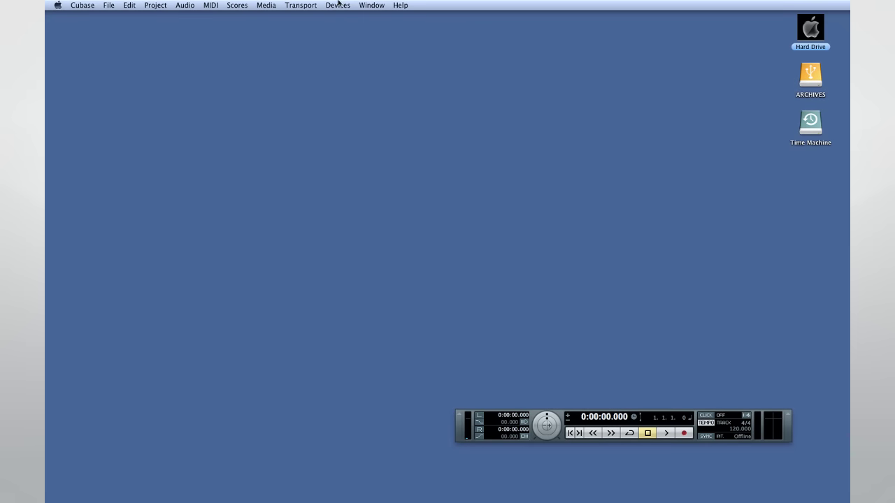
click(339, 4)
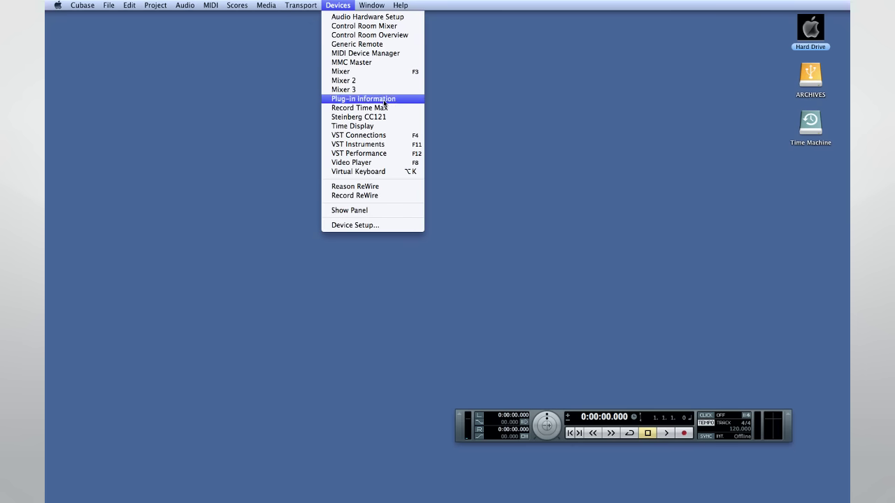
click(393, 137)
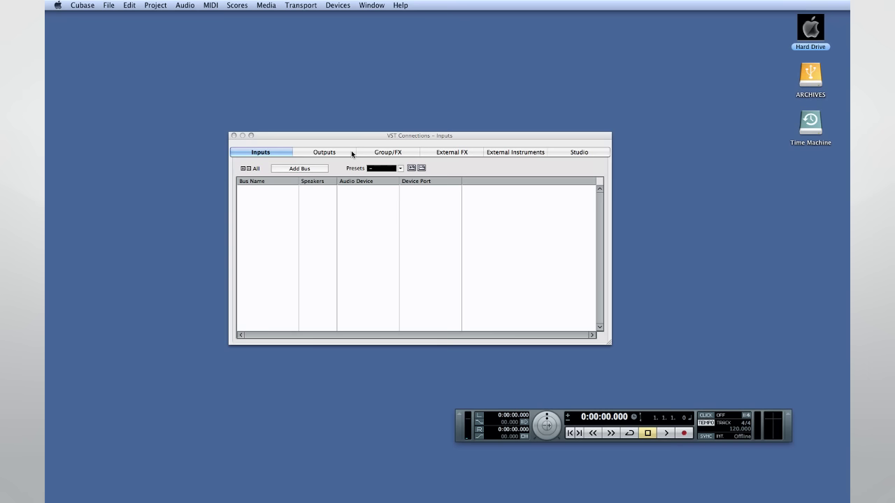
Browse the Outputs, Group/FX, External FX, External Instruments and Studio pages, then return to Inputs
click(352, 154)
click(369, 154)
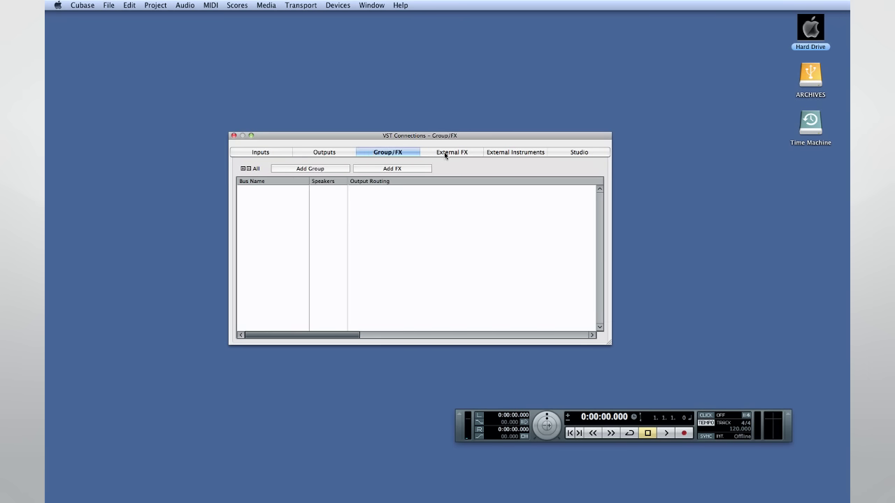
click(445, 154)
click(499, 153)
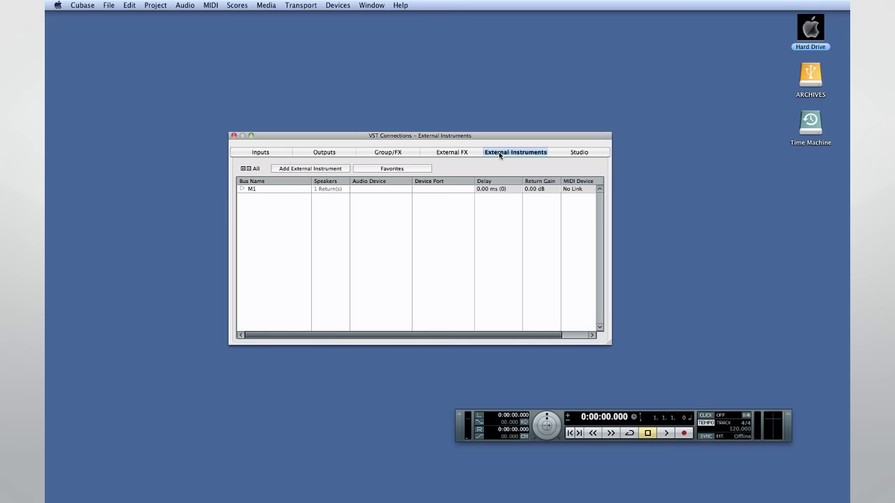
click(554, 154)
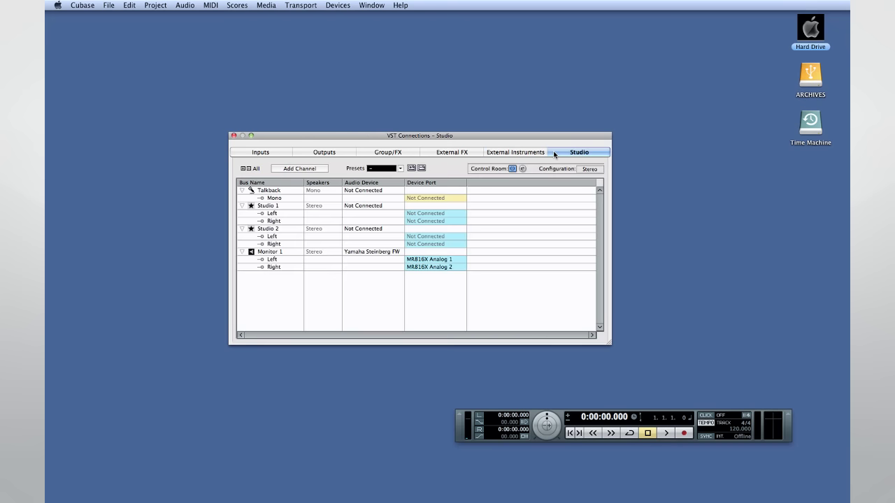
click(247, 159)
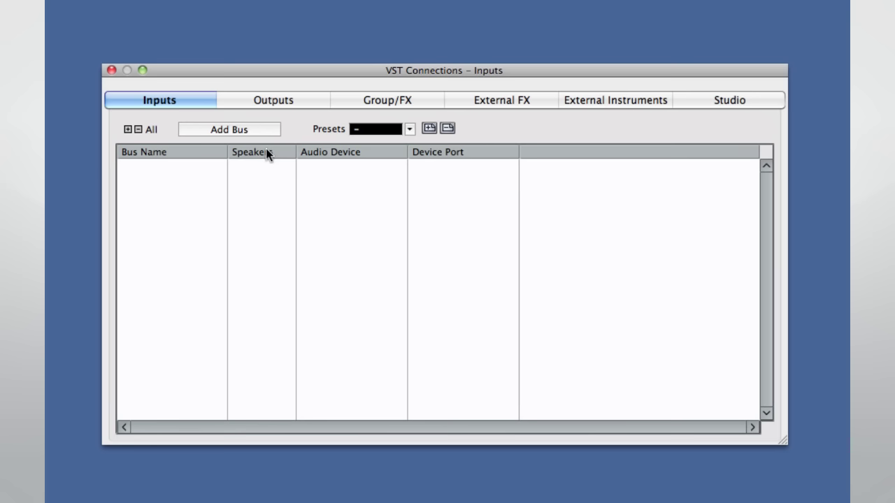
Start adding an input bus from the empty Inputs page
click(269, 129)
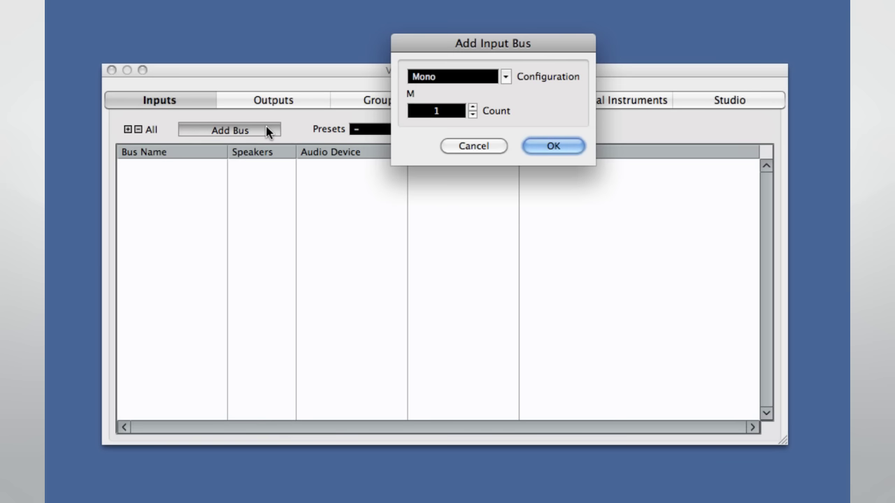
Create two mono input buses, Mono configuration, Count 2
click(507, 77)
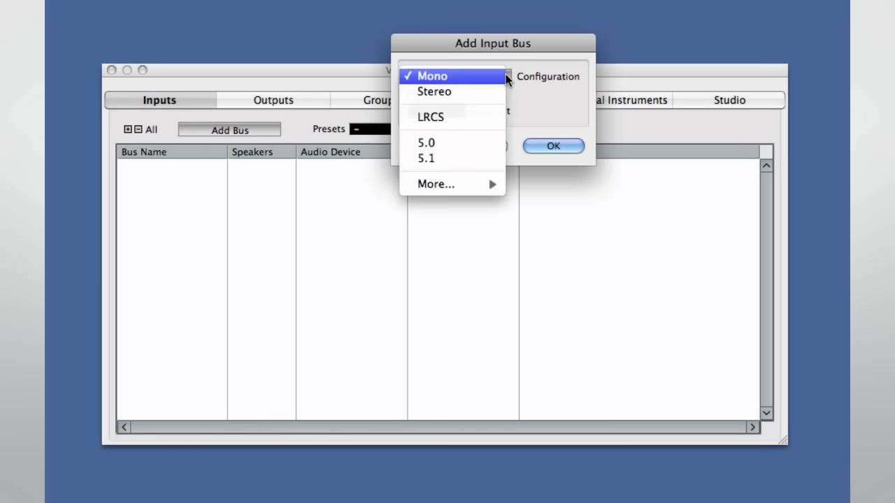
click(465, 79)
click(473, 107)
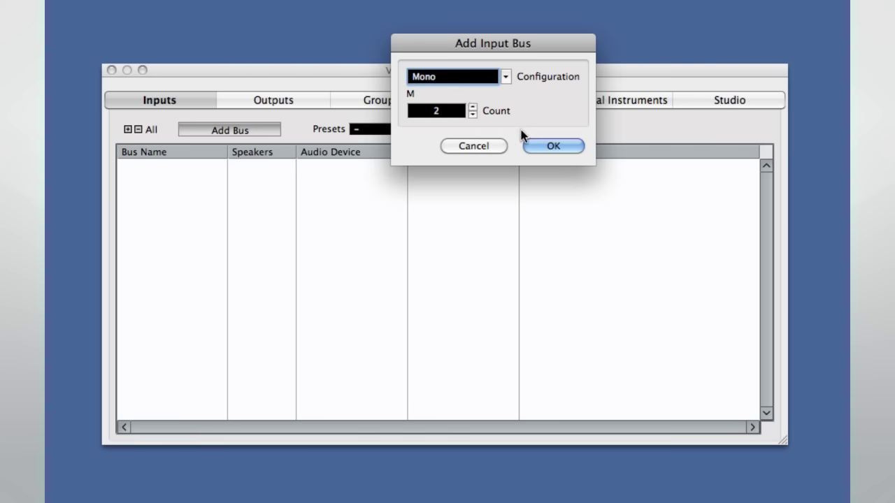
click(541, 146)
Rename the two new input buses 'Guitar Mic' and 'Vocal Mic'
double_click(183, 166)
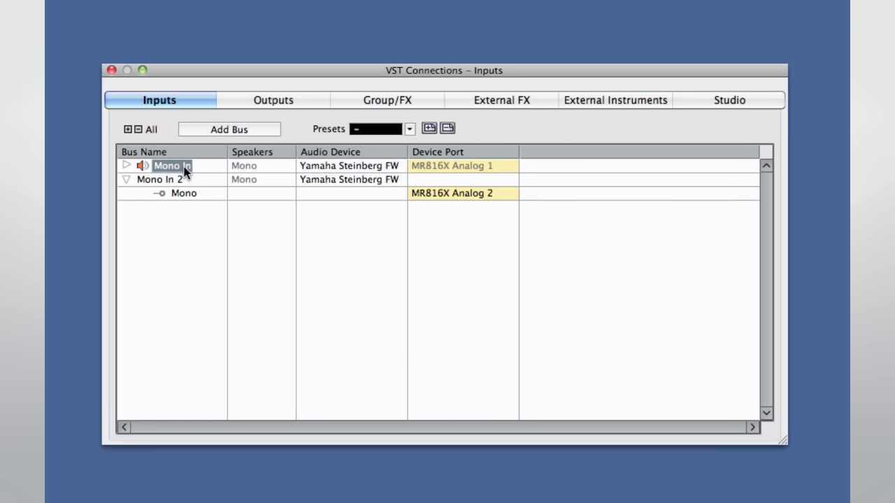
text(Guitar)
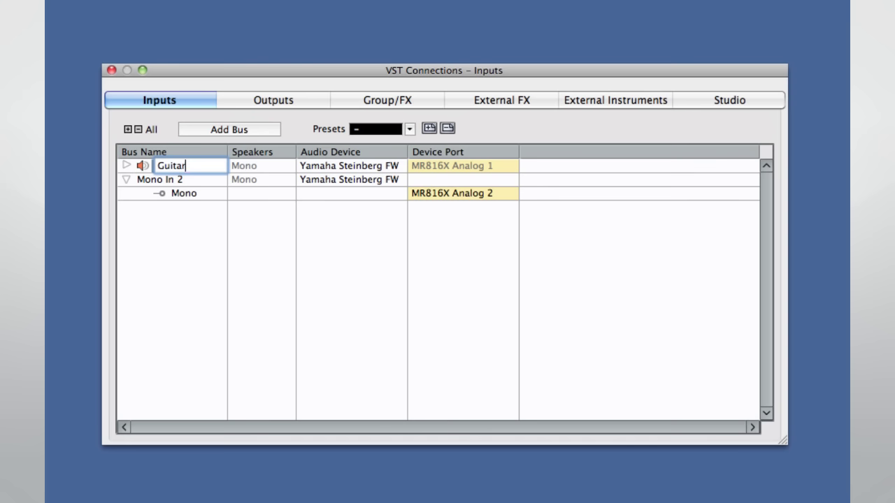
text( Mic)
key(Return)
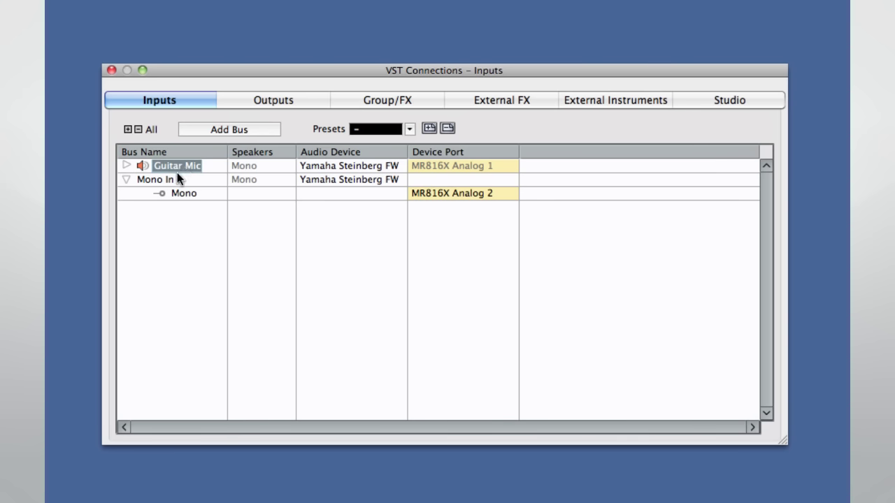
click(177, 176)
double_click(177, 176)
text(V)
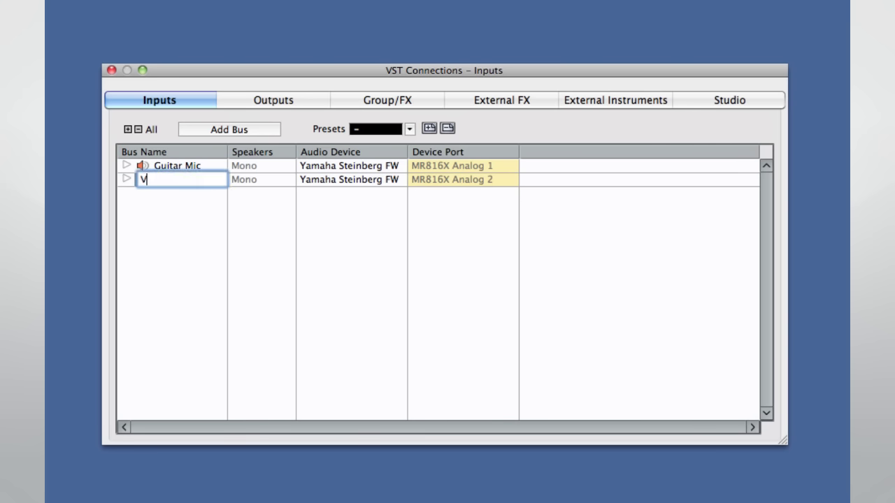
text(ocal Mic)
key(Return)
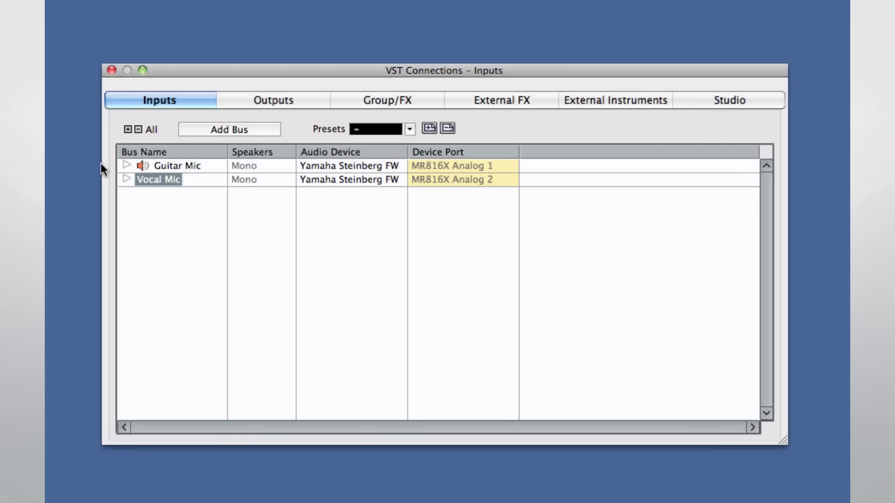
Expand both buses to confirm Guitar Mic on MR816X Analog 1 and Vocal Mic on Analog 2
click(123, 164)
click(124, 193)
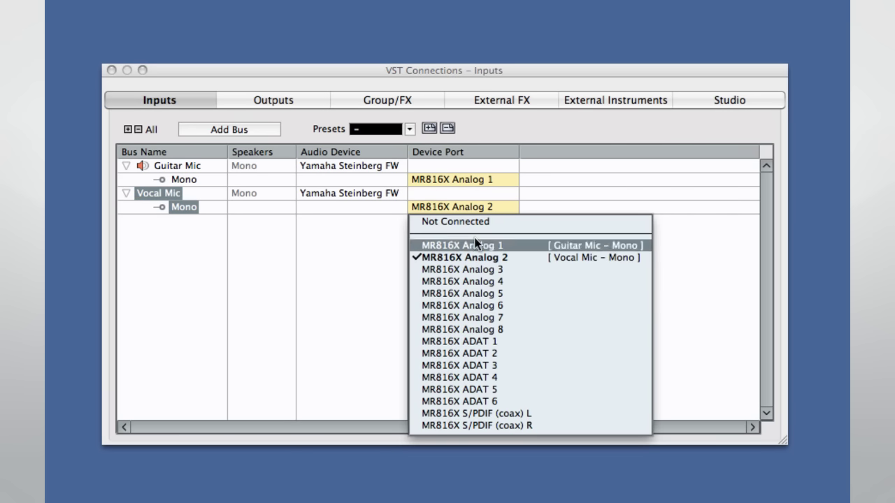
click(406, 230)
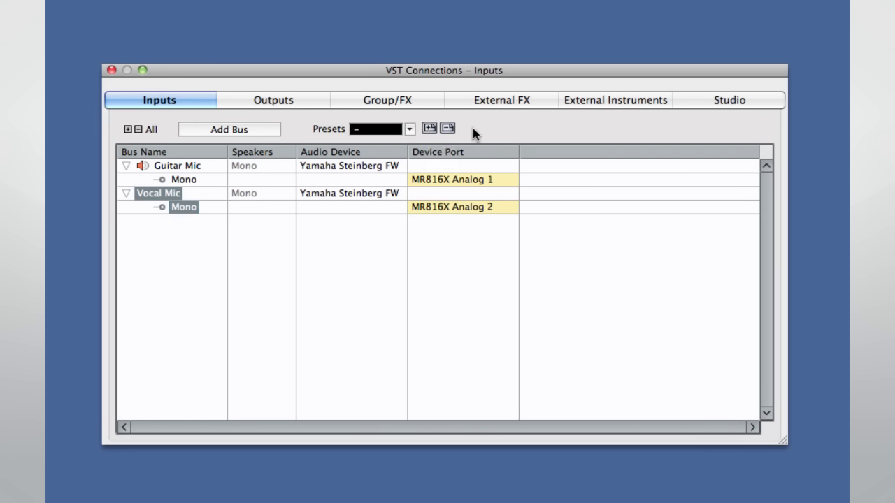
click(345, 260)
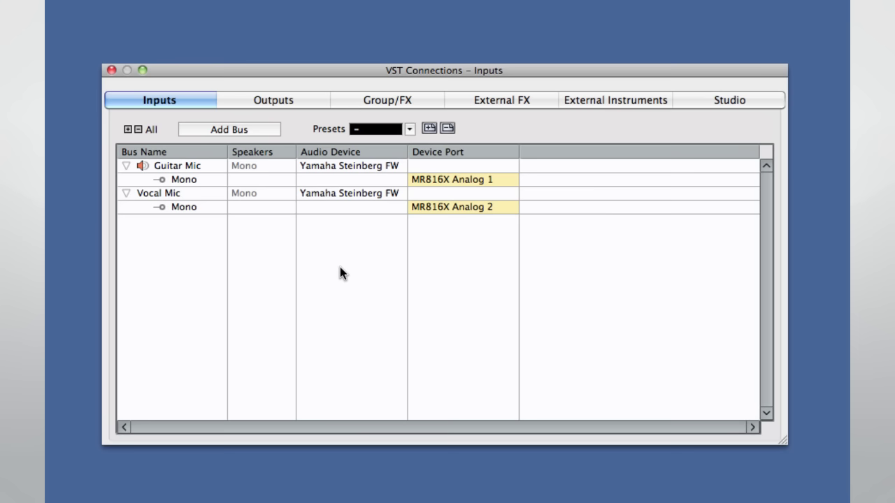
On the Outputs page, add one Stereo bus, Stereo Out, on MR816X Analog 3 and 4
click(300, 101)
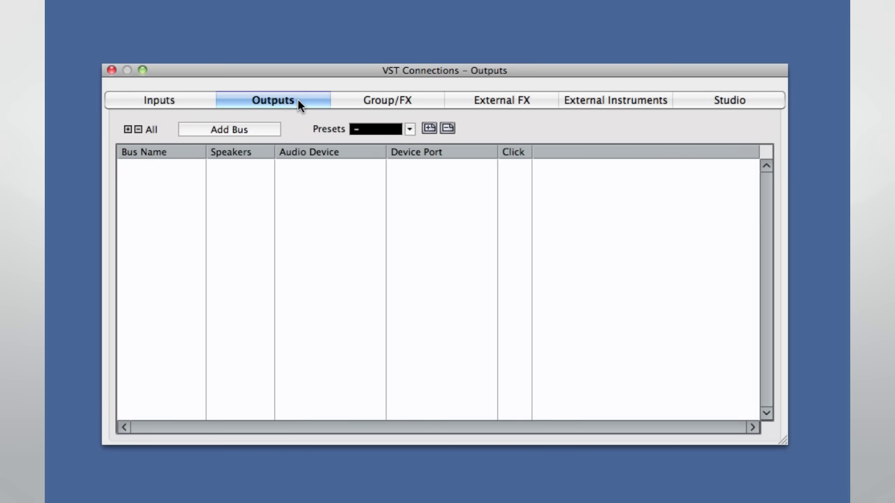
click(239, 132)
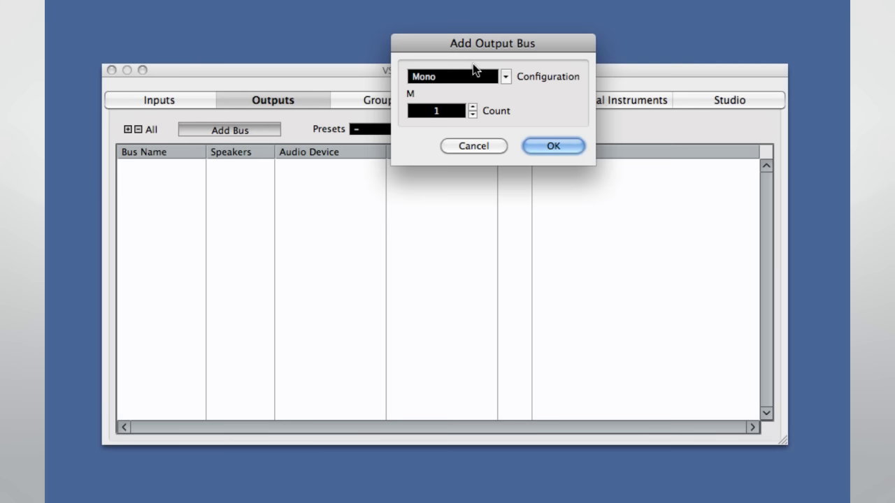
click(503, 76)
click(498, 91)
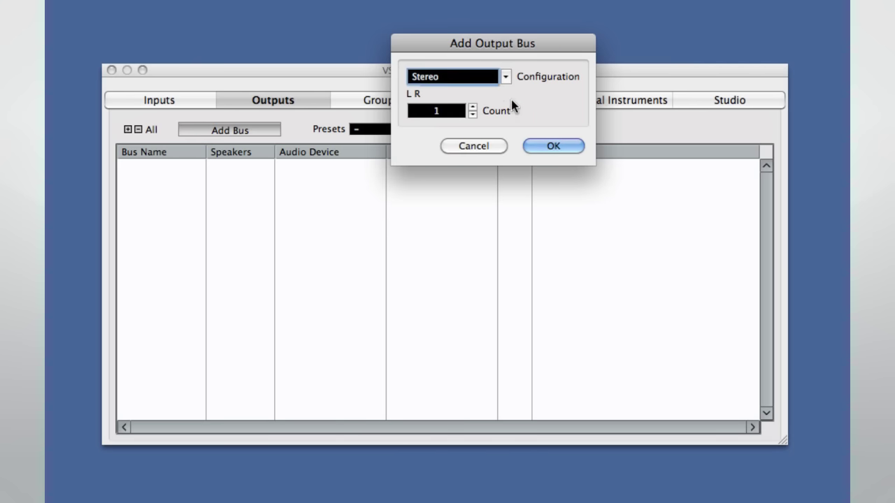
click(551, 144)
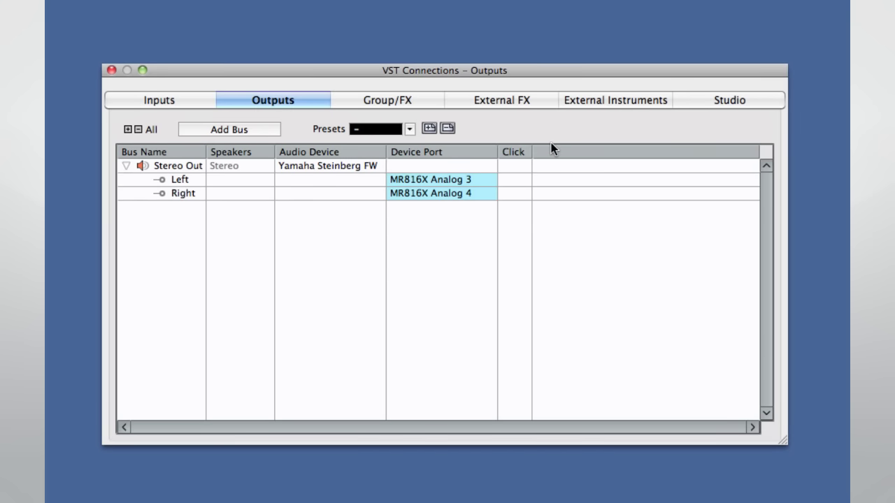